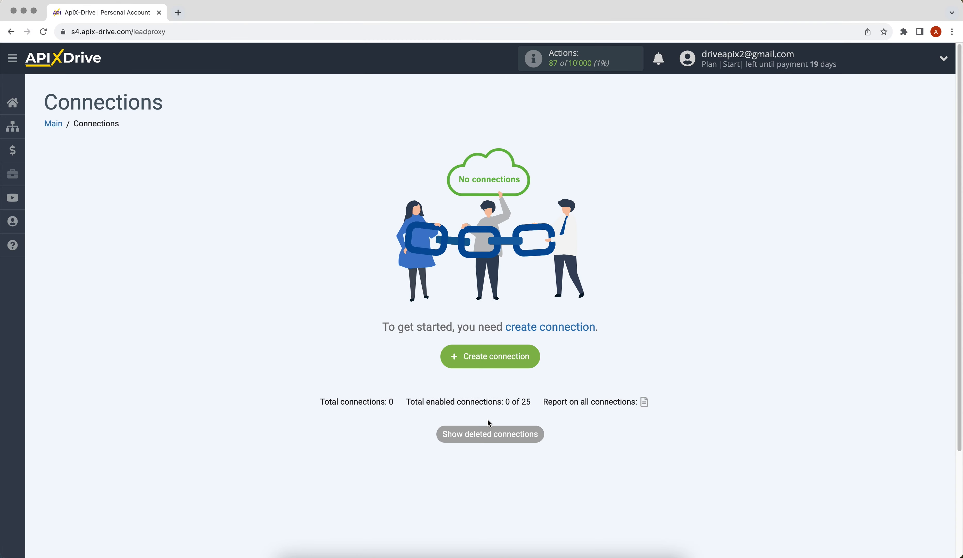
Create a new connection with HelpCrunch as the source and action Get CONTACTS (new).
click(454, 362)
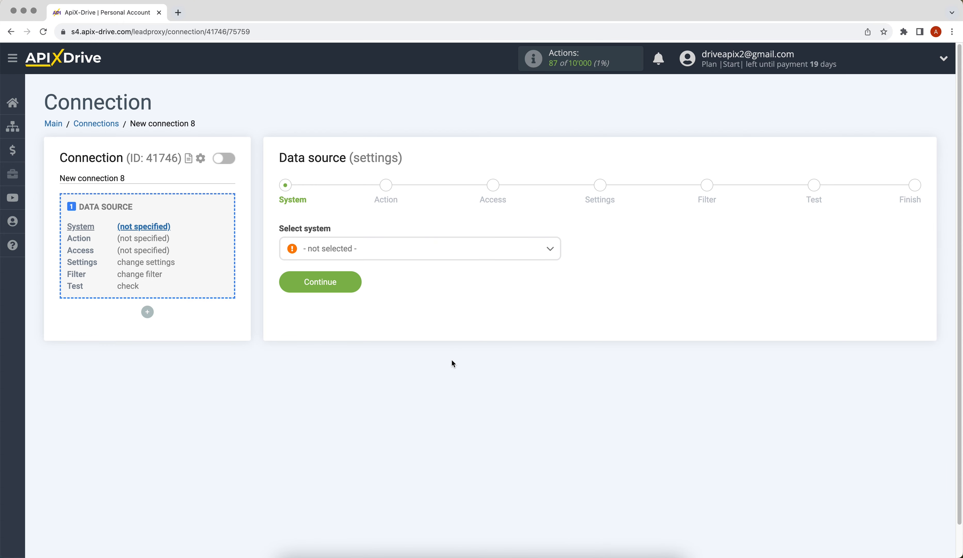
click(431, 255)
drag(556, 264, 548, 325)
click(367, 320)
click(293, 284)
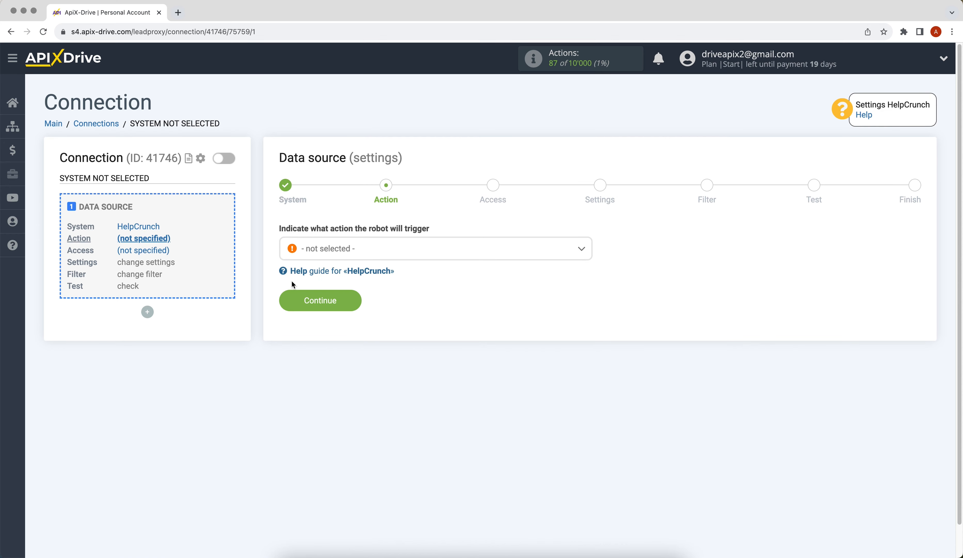
click(329, 247)
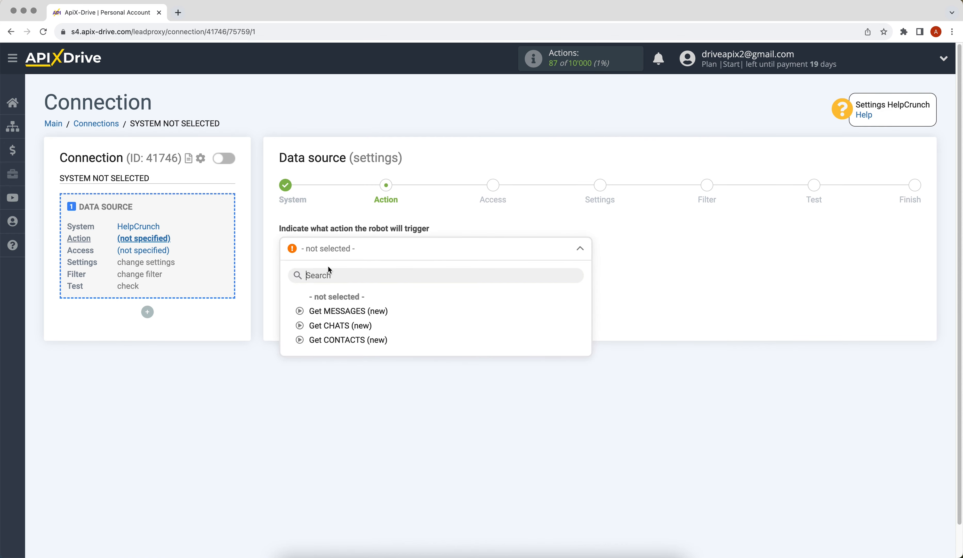
click(327, 338)
click(284, 296)
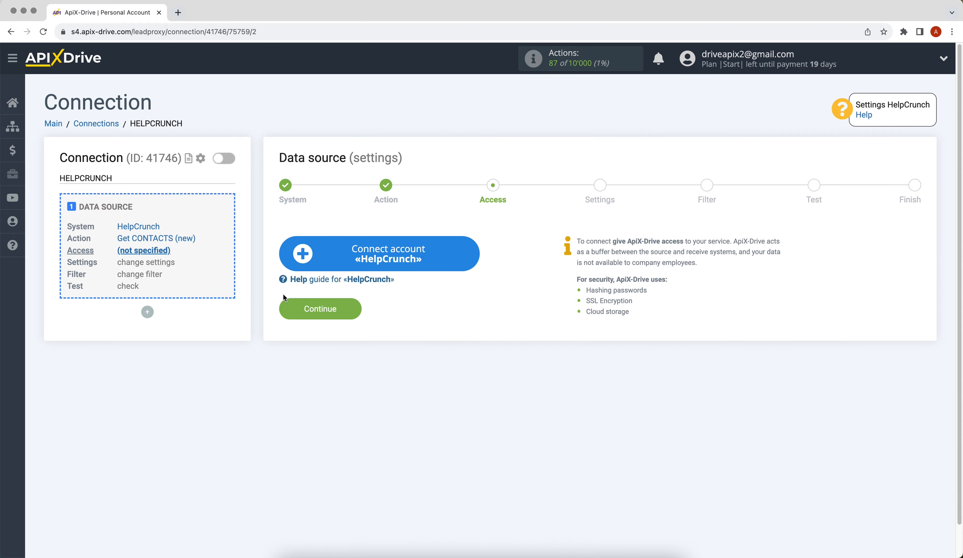
Begin linking a HelpCrunch account and copy its key from Settings > Developers > Public API.
click(298, 262)
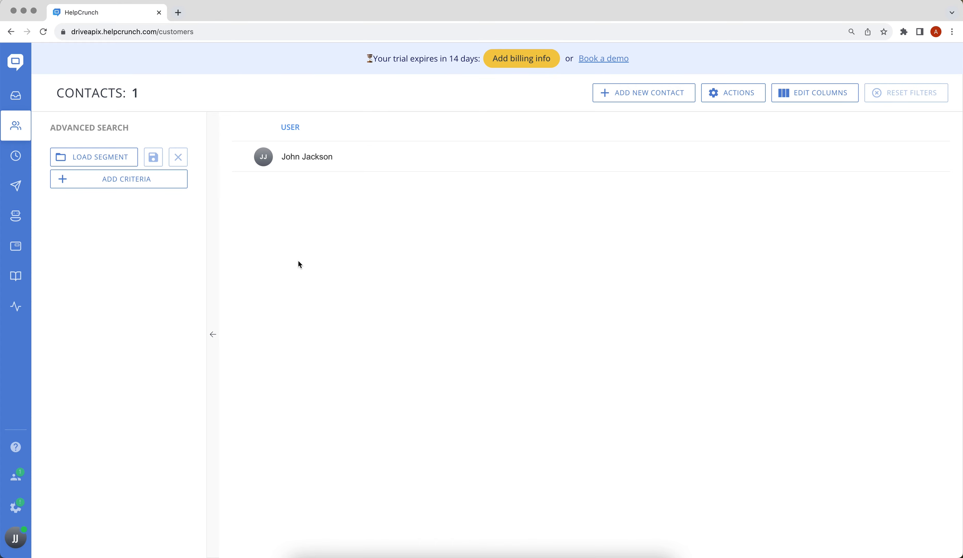
click(15, 506)
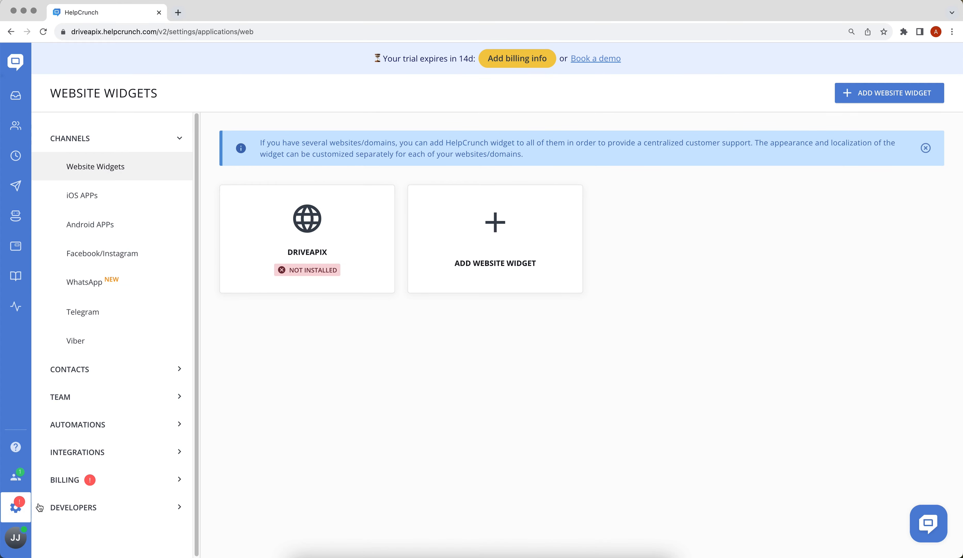
click(85, 504)
click(85, 532)
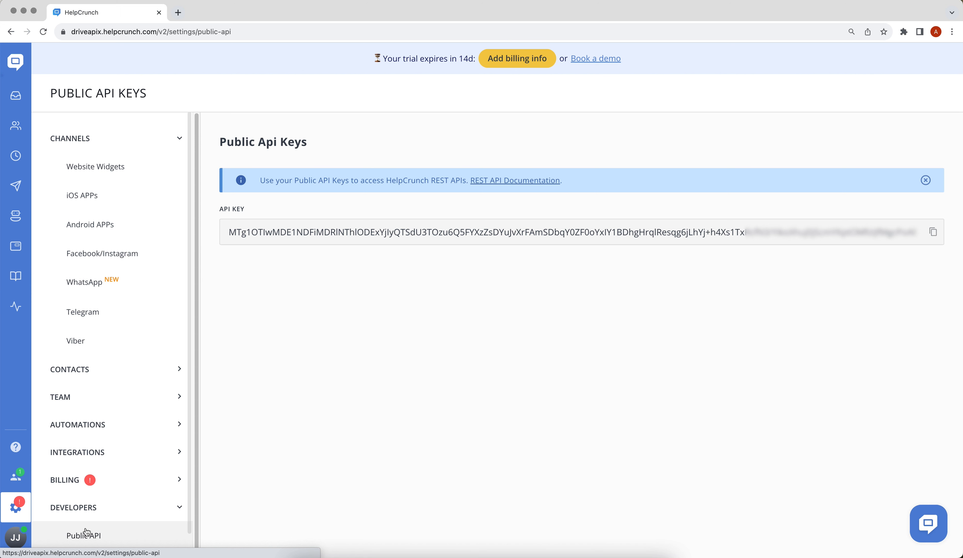
click(933, 231)
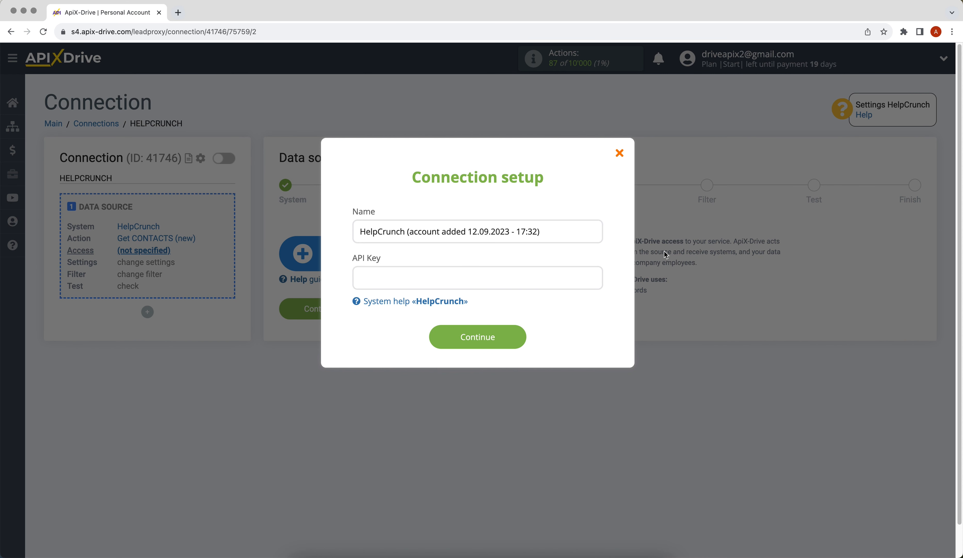
Paste the API key to save the HelpCrunch account, select it as the login, and continue.
right_click(467, 274)
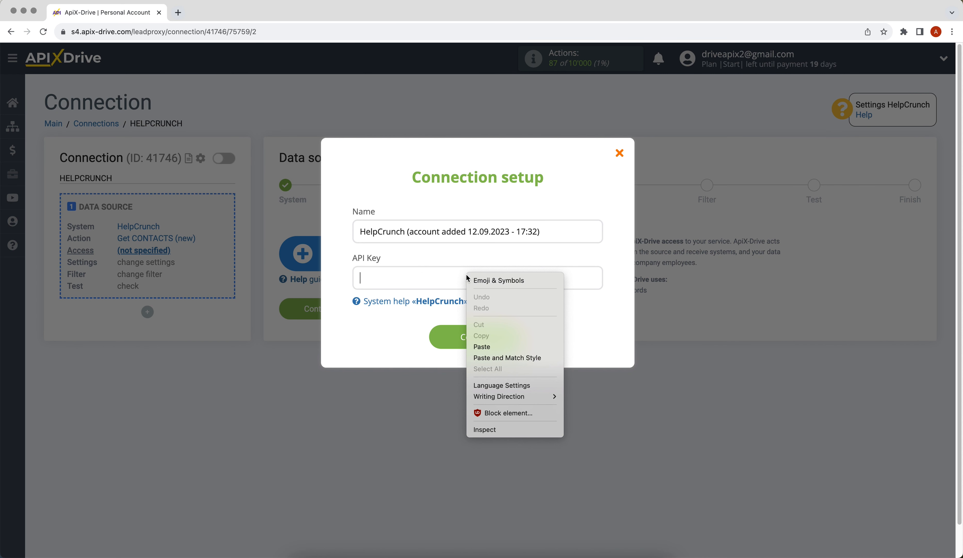
click(491, 346)
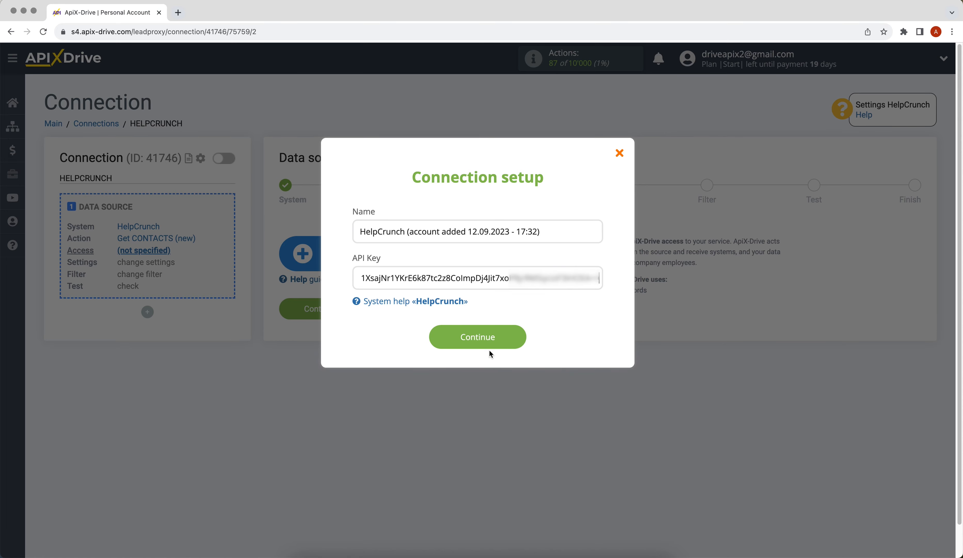
click(450, 332)
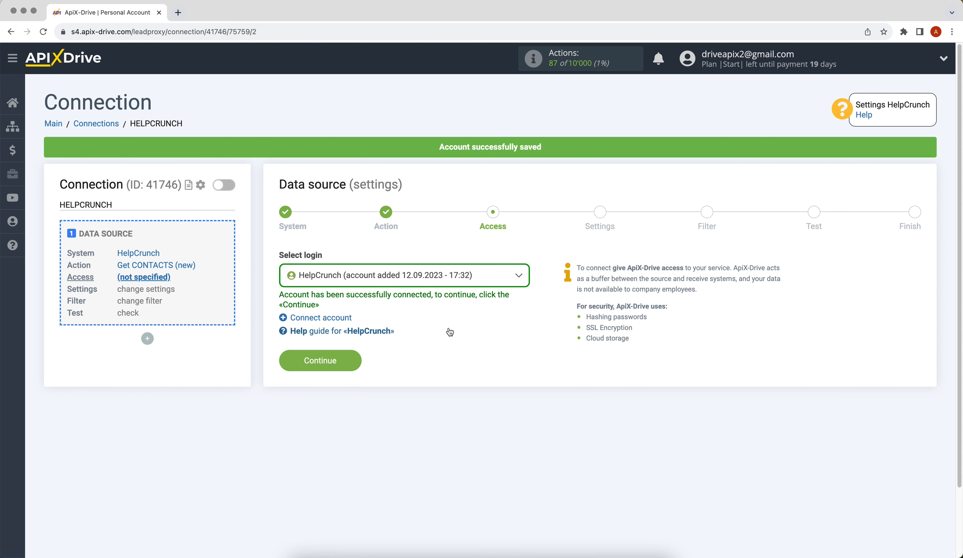
click(441, 275)
click(444, 354)
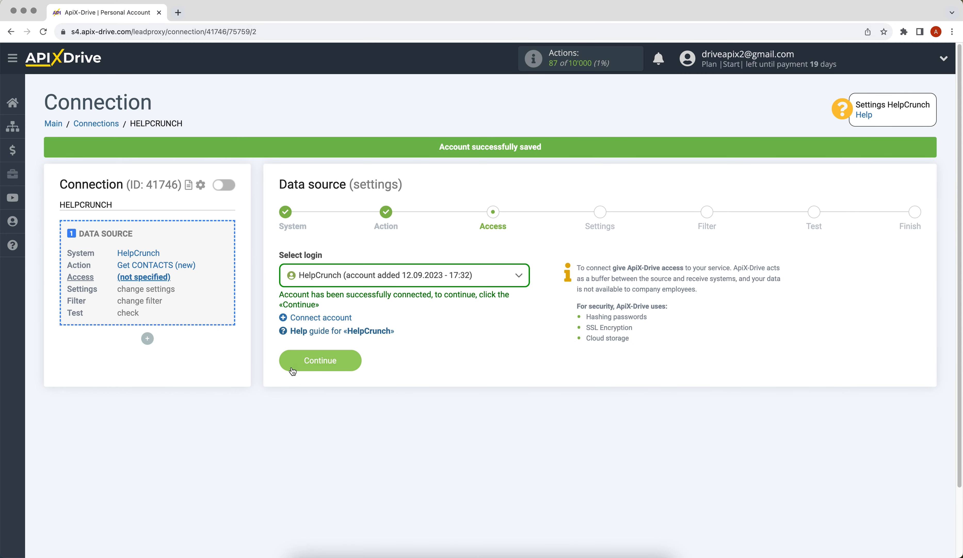
click(293, 370)
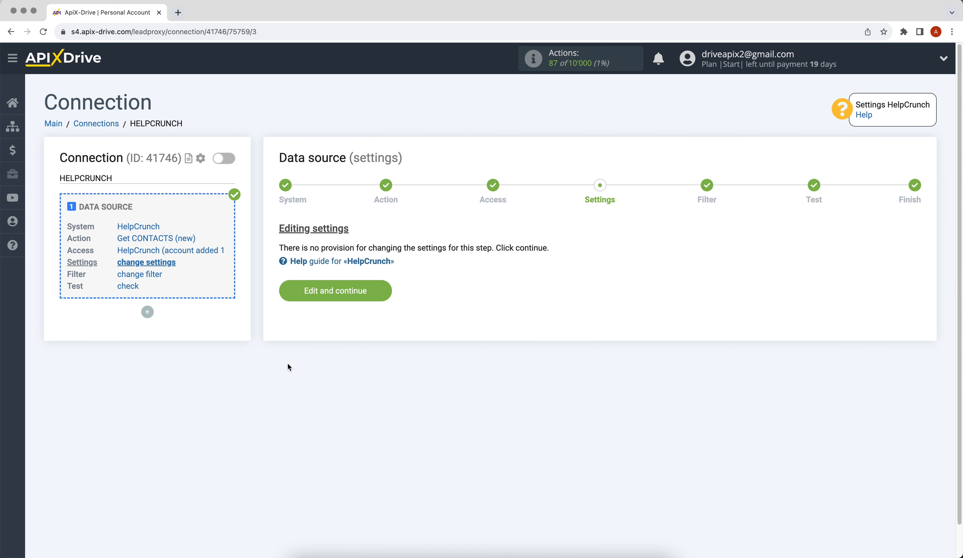
Keep default source settings, skip the filter, review the test contact, and finish the source.
click(289, 297)
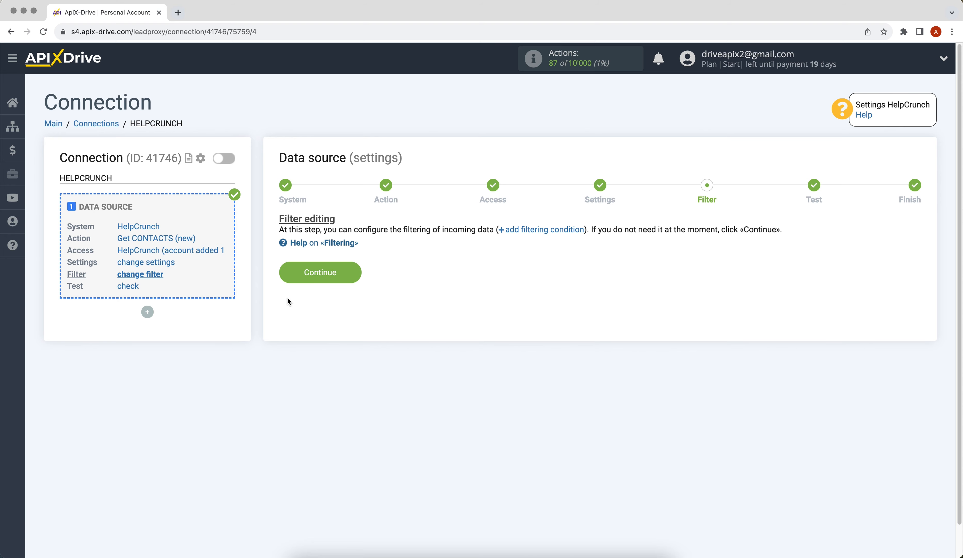
click(288, 274)
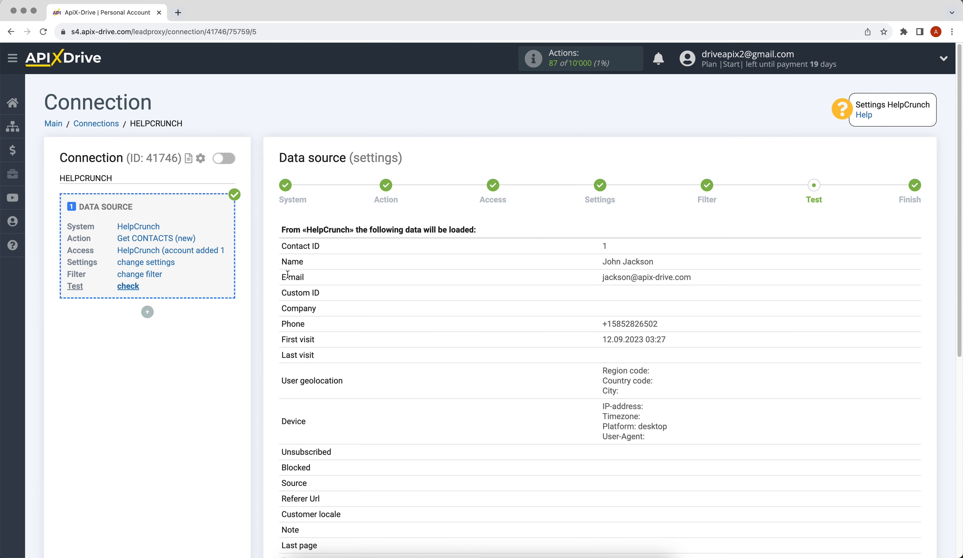
scroll(287, 275, down, 5)
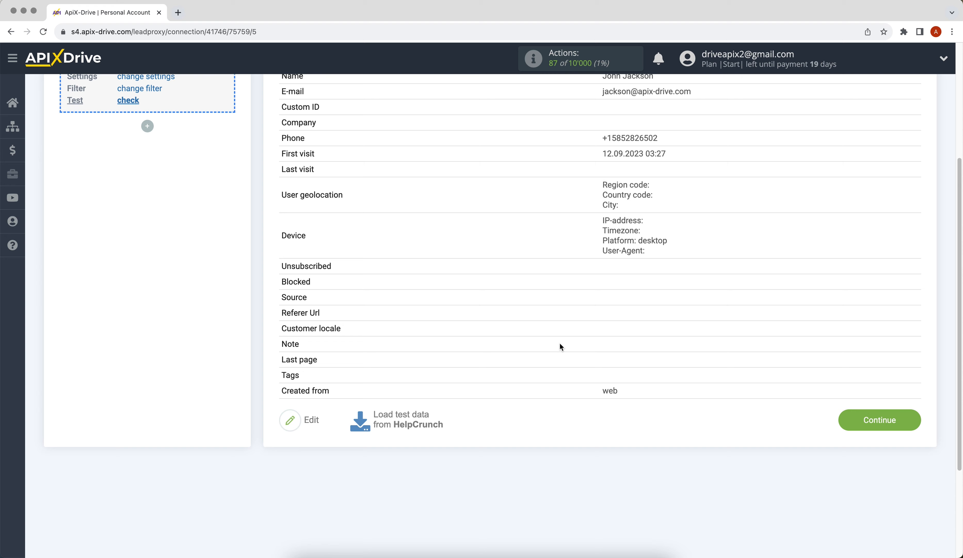
click(842, 420)
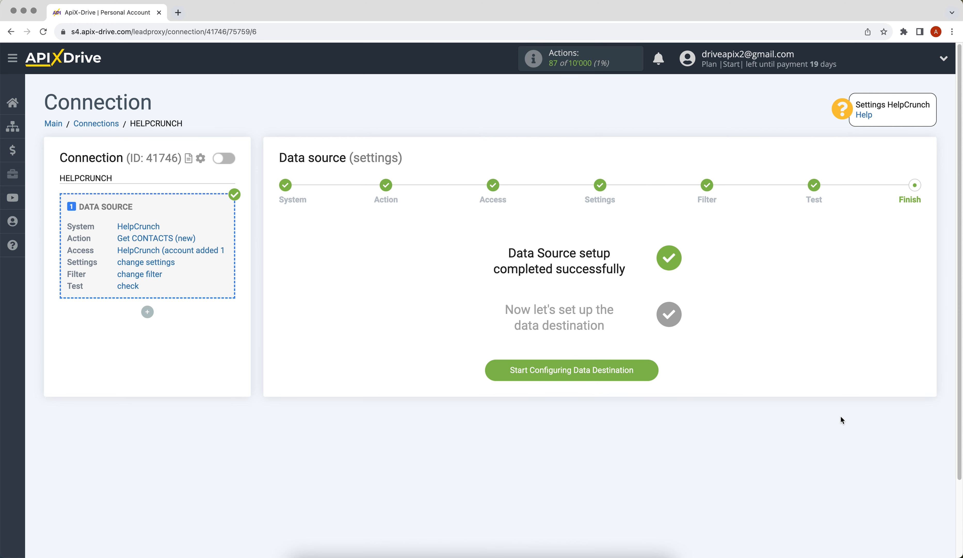
Choose Google Sheets as the data destination system.
click(506, 370)
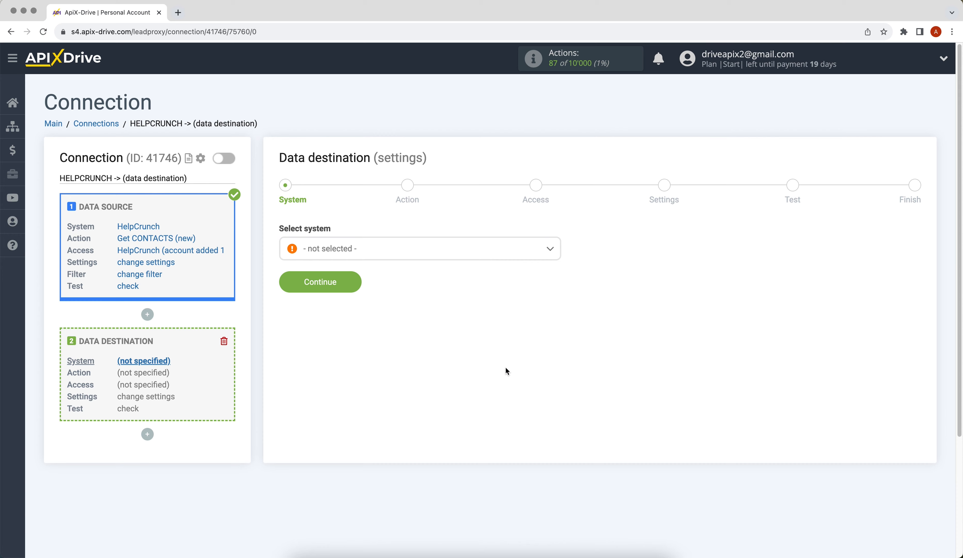
click(474, 241)
drag(557, 273, 409, 321)
click(383, 311)
click(293, 291)
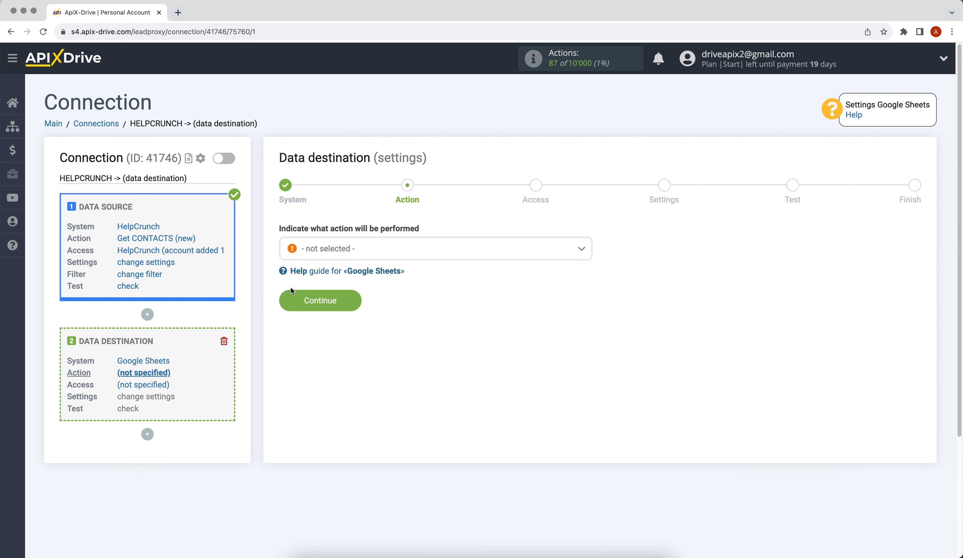
Set the destination action to Add ROW and start connecting a Google account.
click(335, 253)
click(319, 309)
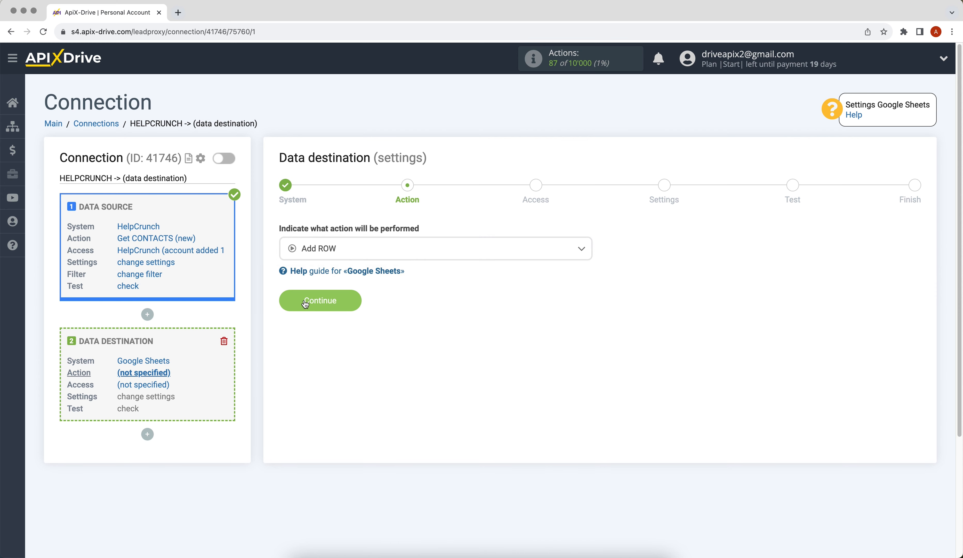
click(305, 303)
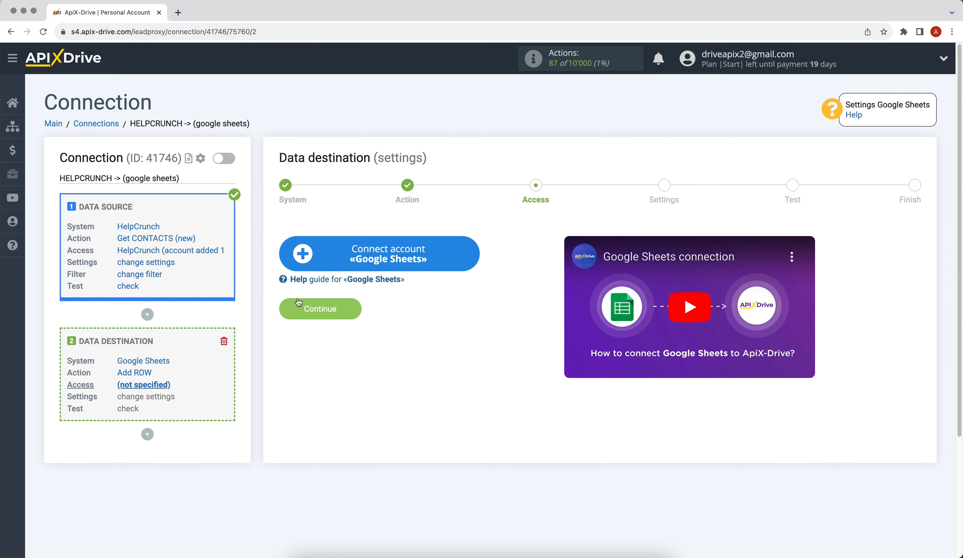
click(302, 263)
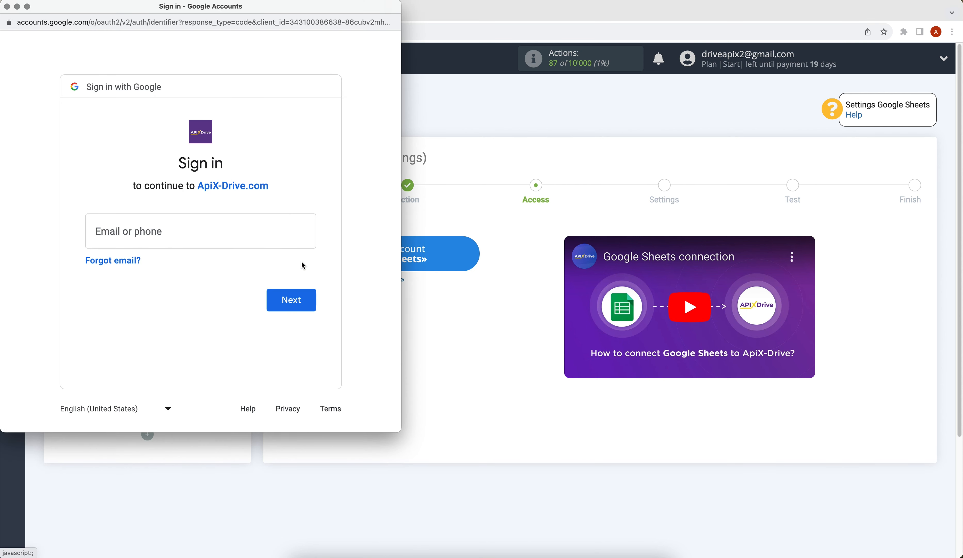
Sign in to Google with the account e-mail and password, then approve ApiX-Drive's access.
click(189, 223)
click(275, 298)
text(••••••••)
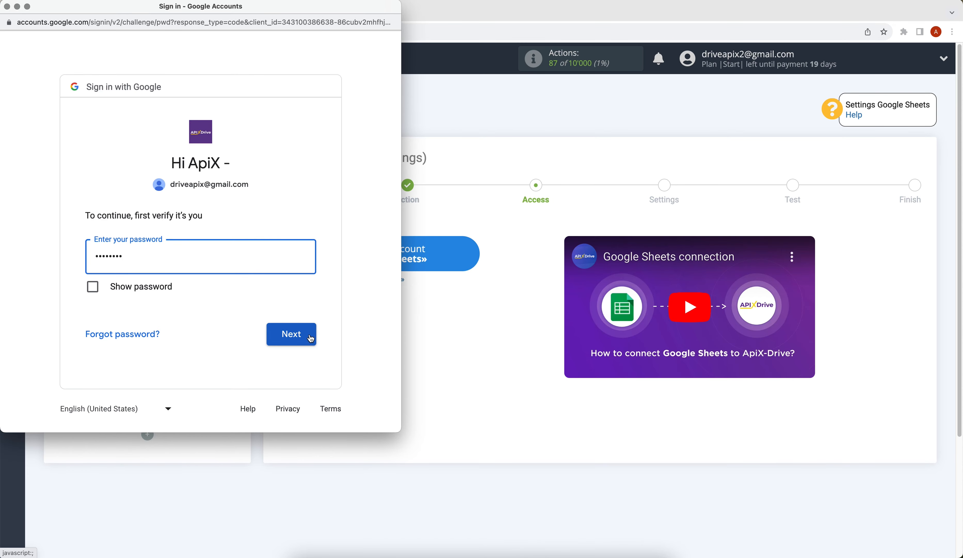
click(311, 338)
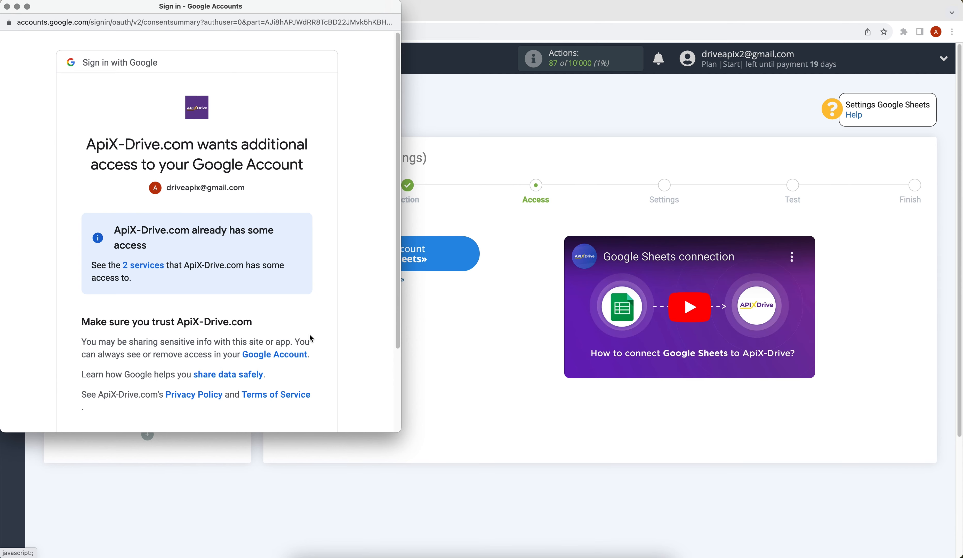
scroll(309, 332, down, 3)
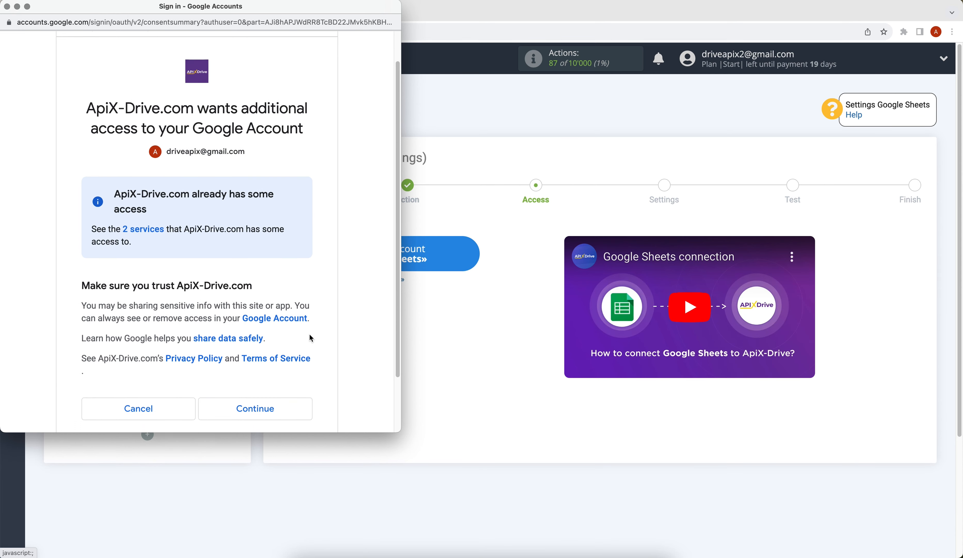
click(292, 395)
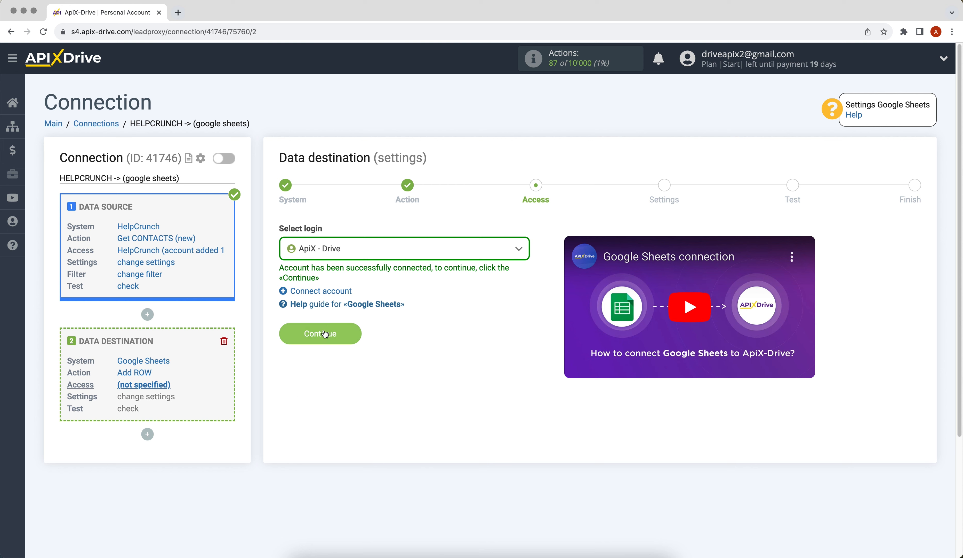
Keep the Google login and target the 'ApiX-Drive' spreadsheet file, sheet 1.
click(346, 248)
click(348, 325)
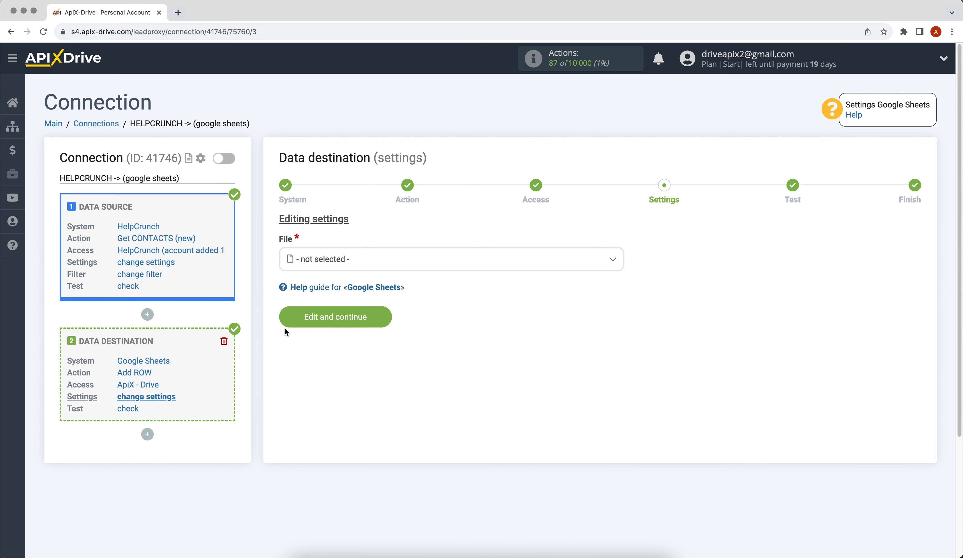
click(312, 262)
click(313, 320)
click(302, 317)
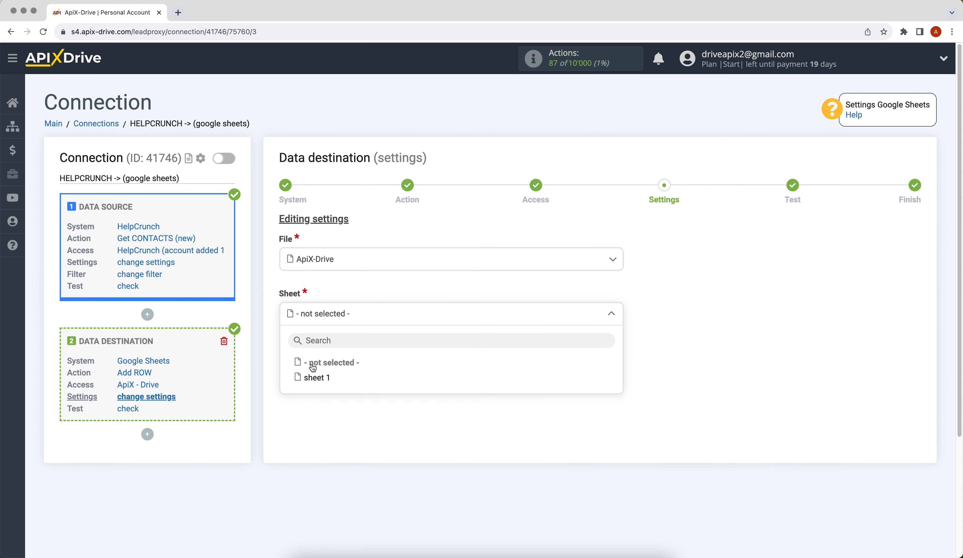
click(314, 375)
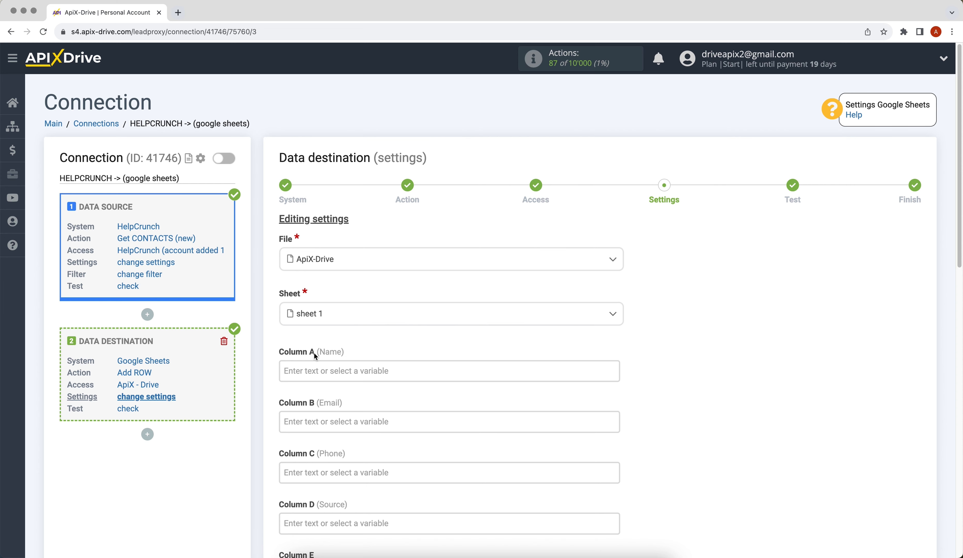
Map columns A, B and C to the contact's Name, E-mail and Phone.
click(314, 368)
drag(614, 250, 614, 348)
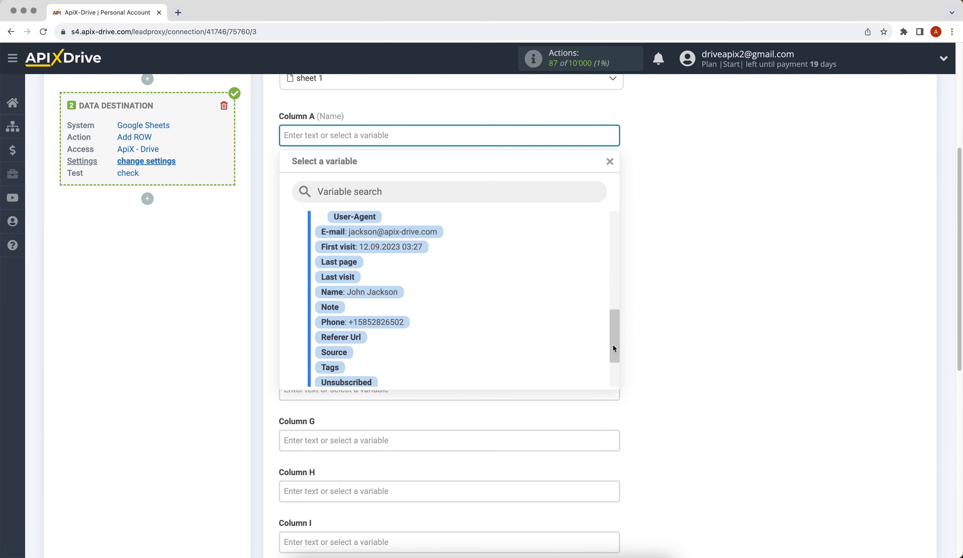
click(387, 293)
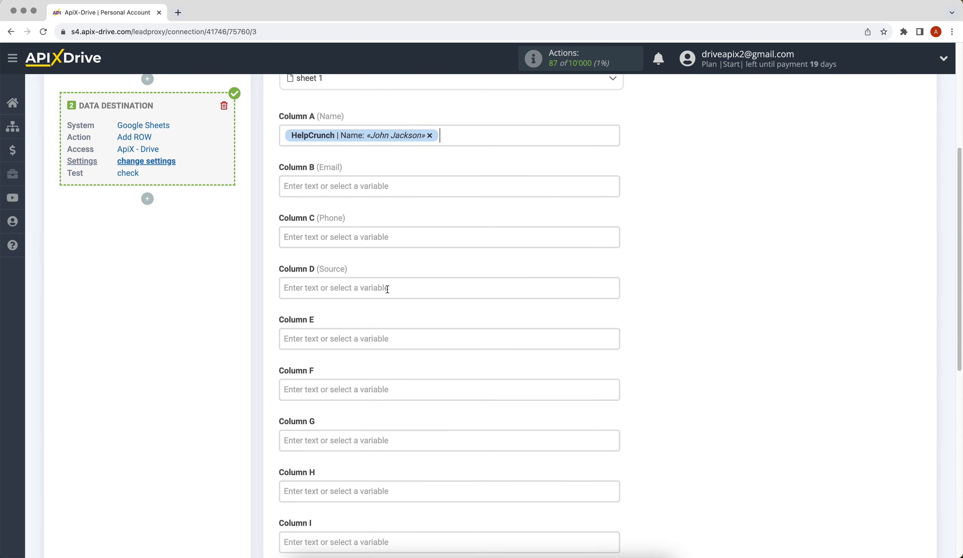
click(326, 182)
drag(616, 226, 622, 305)
click(428, 303)
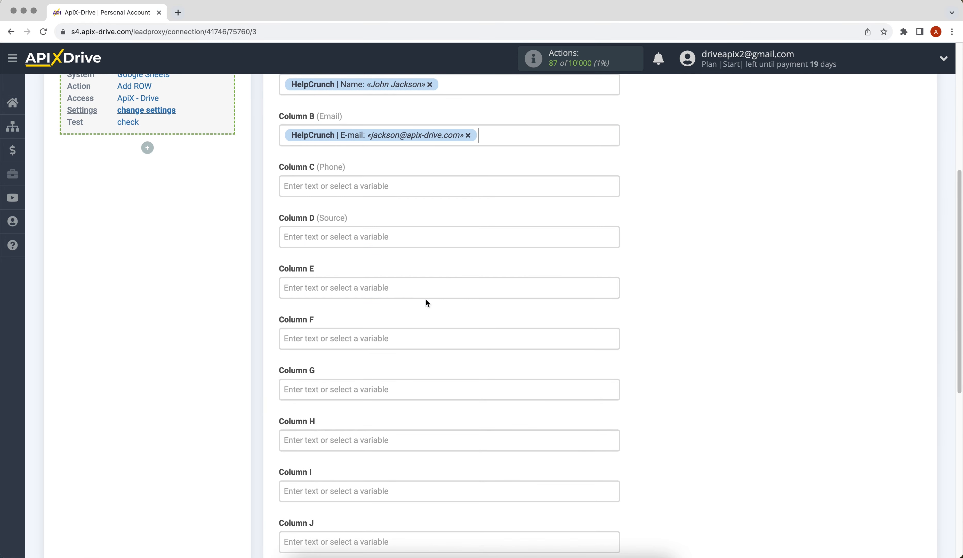
click(323, 191)
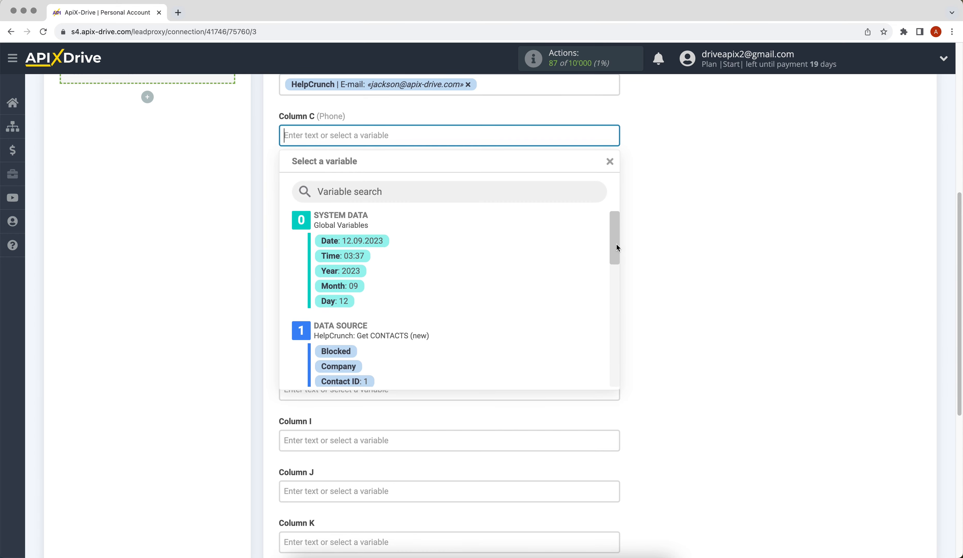
drag(617, 247, 622, 330)
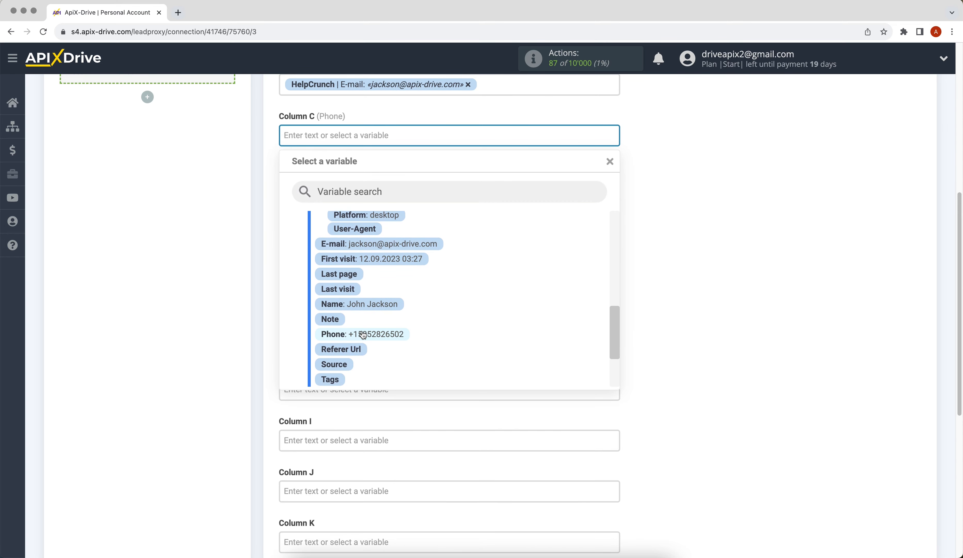
click(405, 334)
Enter 'New data from HelpCrunch' in Column D and save the mapping.
click(309, 186)
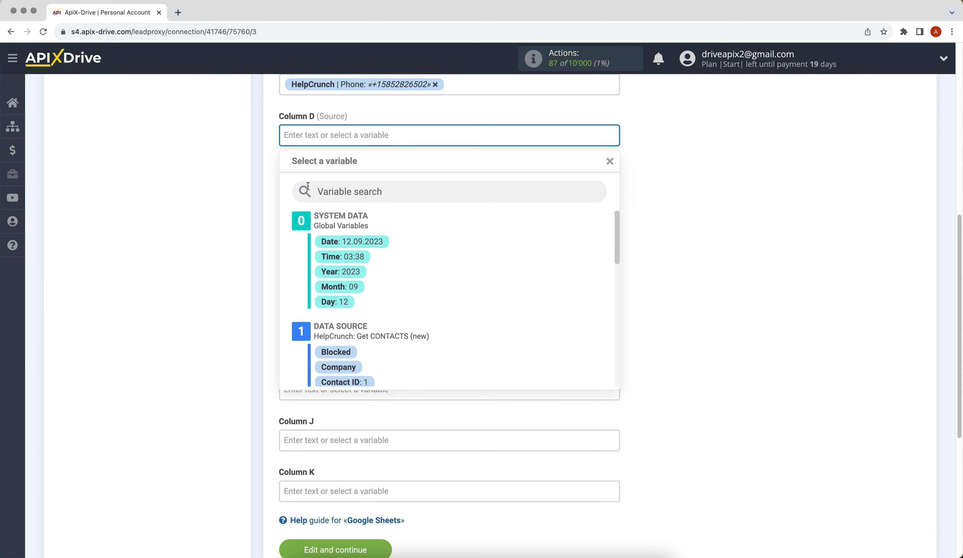
text(New data from HelpCrunch)
click(662, 287)
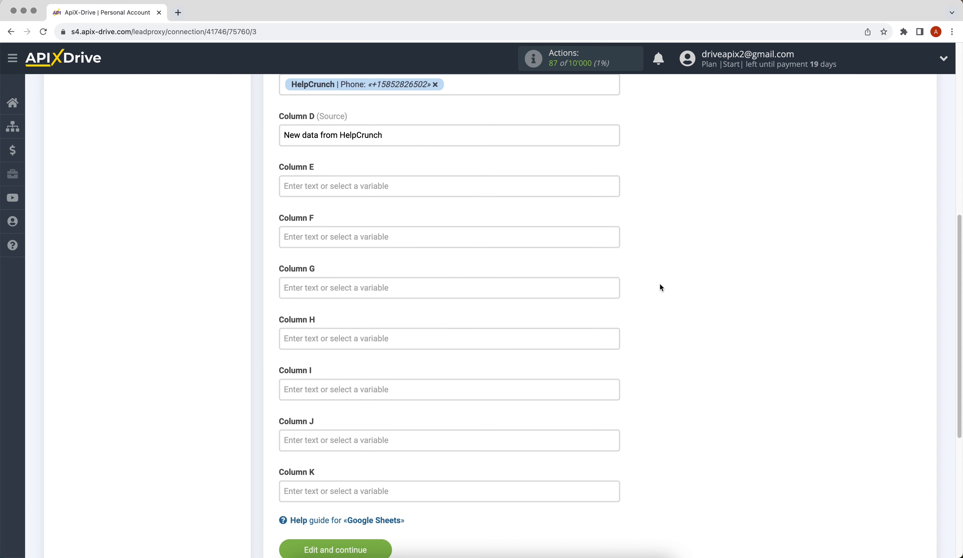
scroll(660, 284, down, 2)
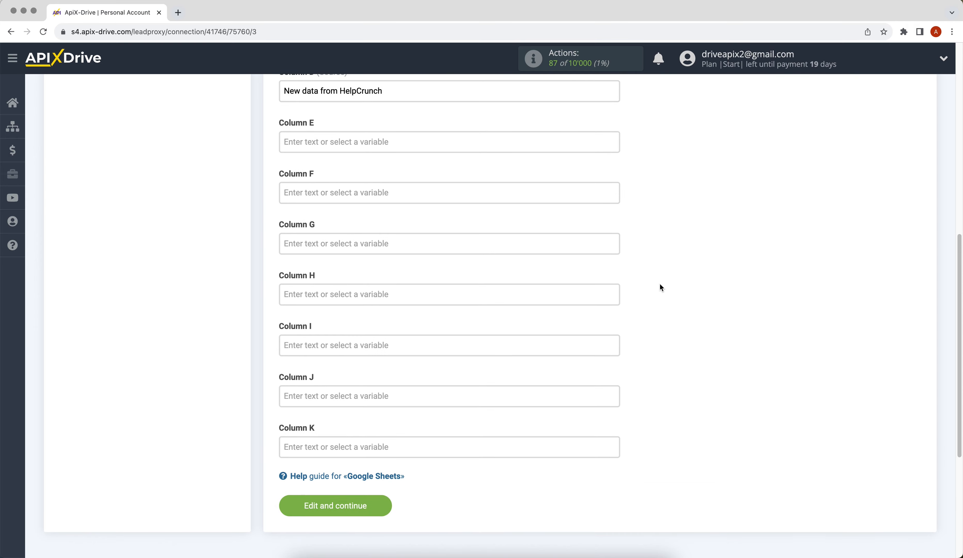
click(304, 516)
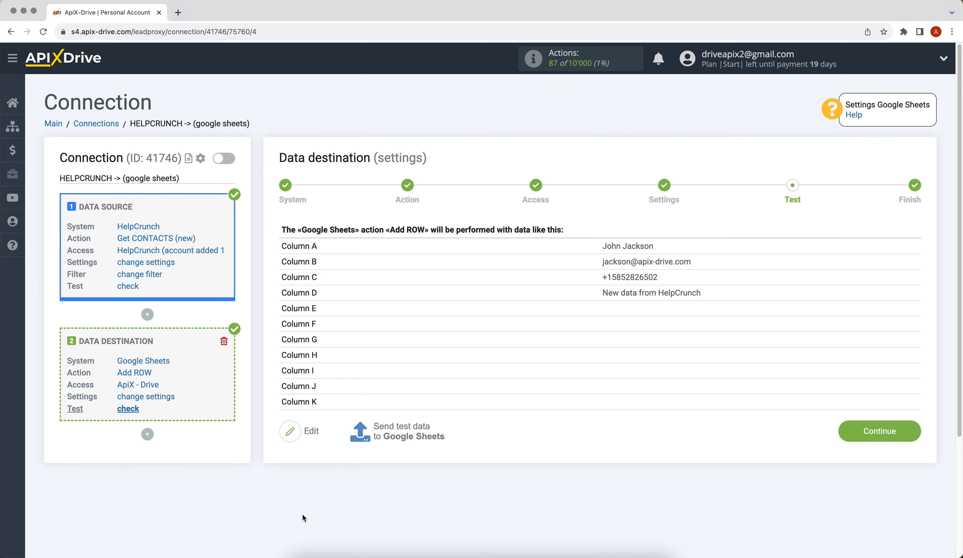
Send test data to Google Sheets and switch to the spreadsheet window.
click(389, 437)
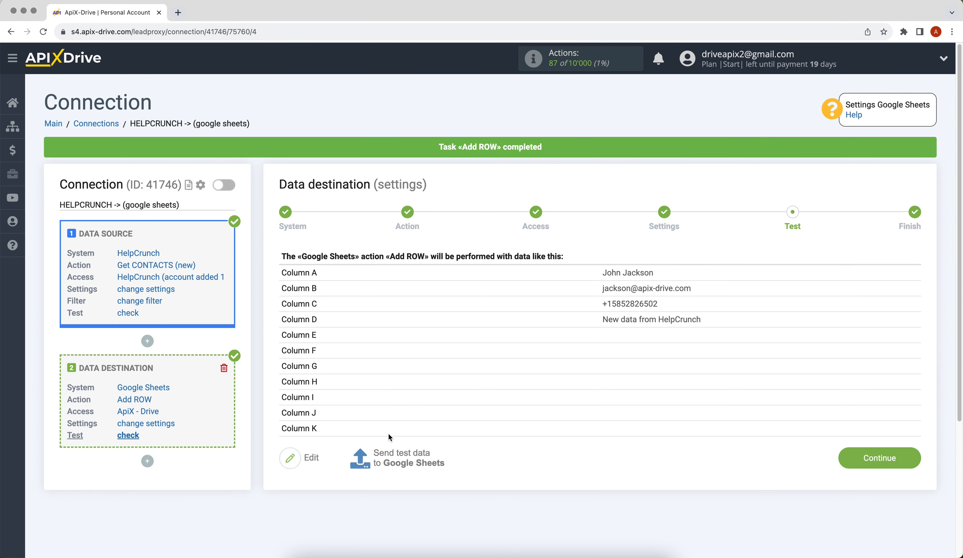
key(super+grave)
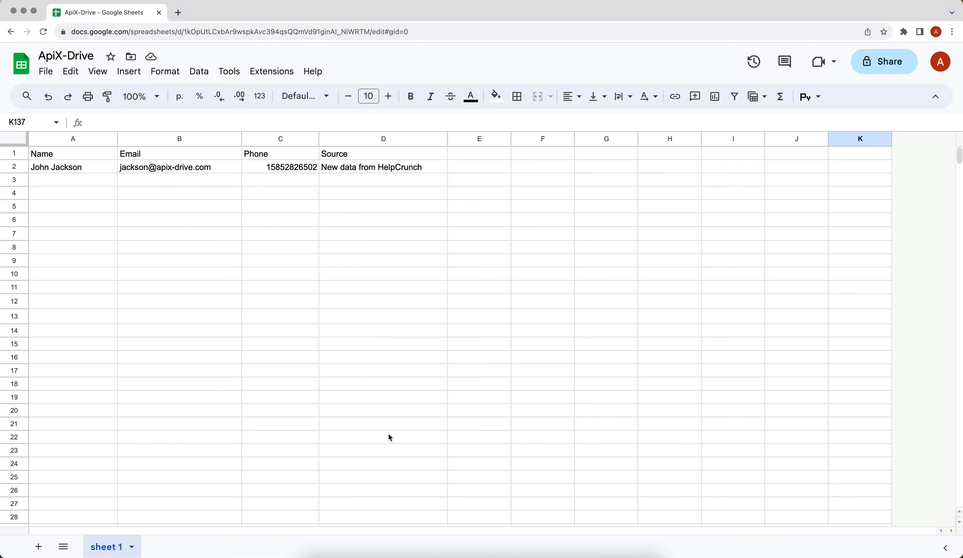
Return to ApiX-Drive and complete the Google Sheets destination setup.
key(super+grave)
click(863, 455)
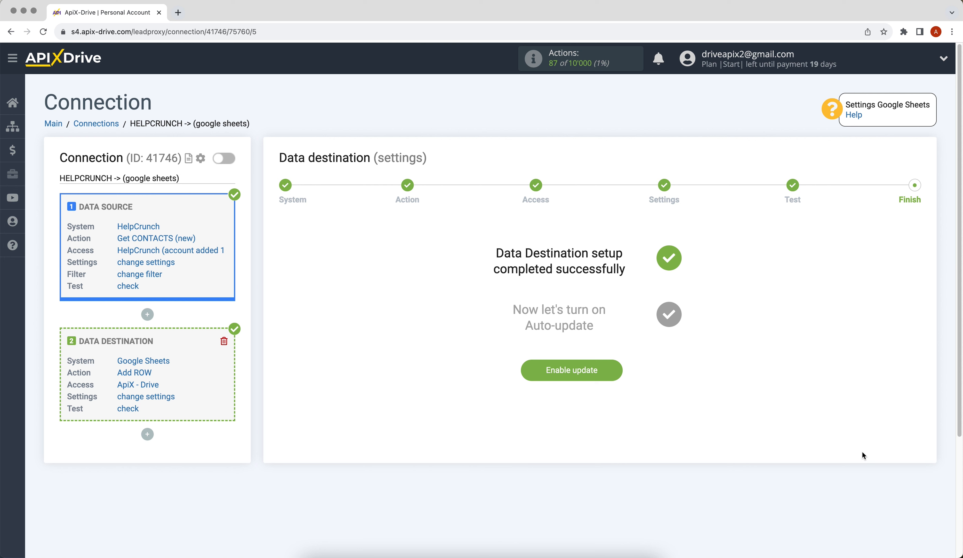
Enable auto-update for the HELPCRUNCH -> Google Sheets connection and save a 5-minute update interval.
click(585, 378)
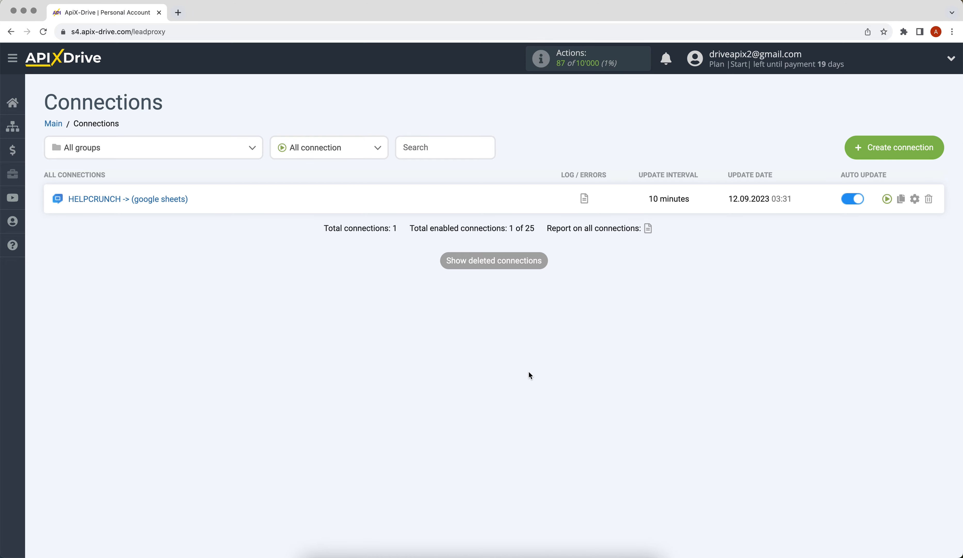
click(914, 199)
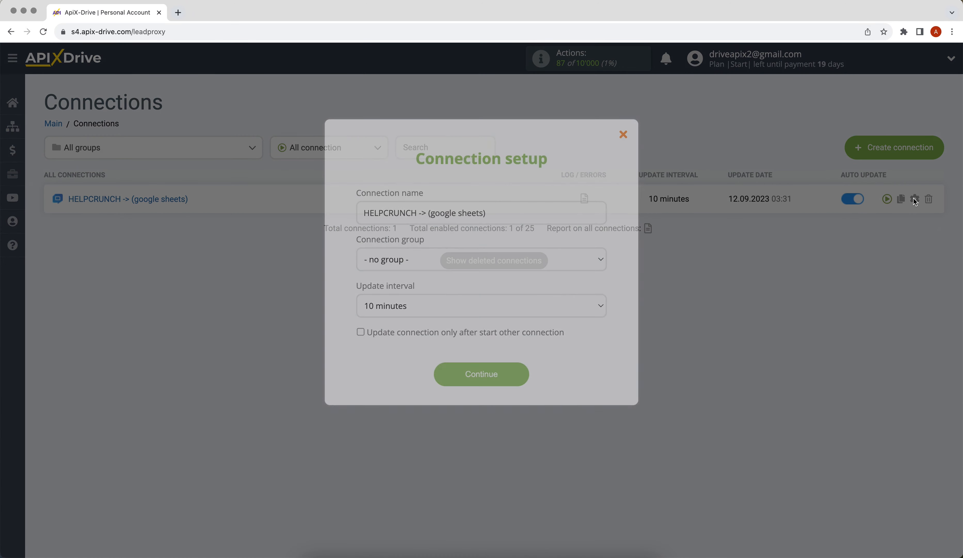
click(594, 298)
click(583, 293)
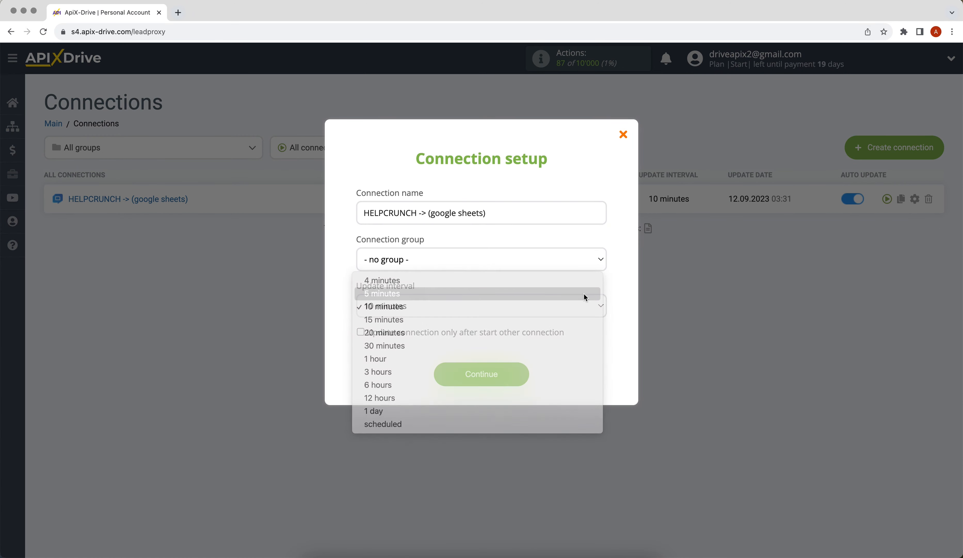
click(478, 370)
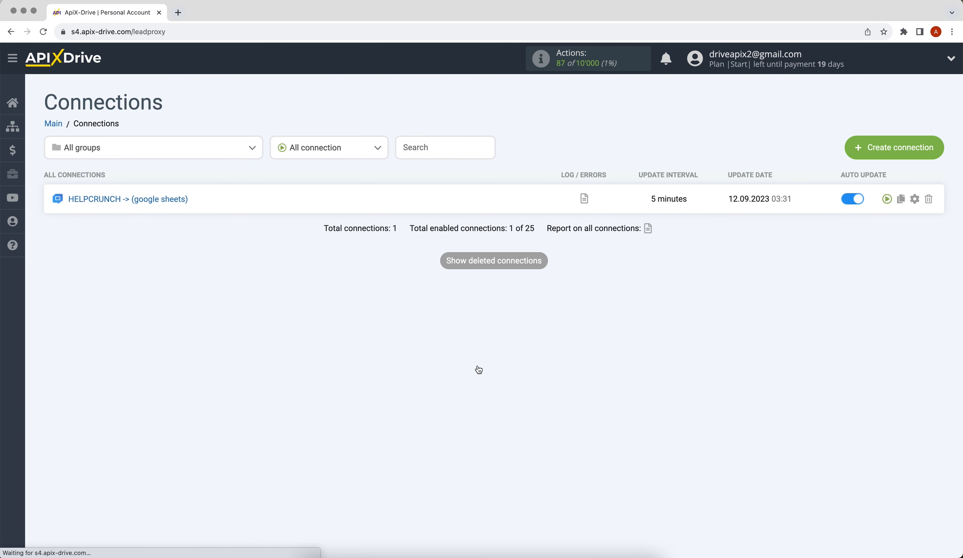